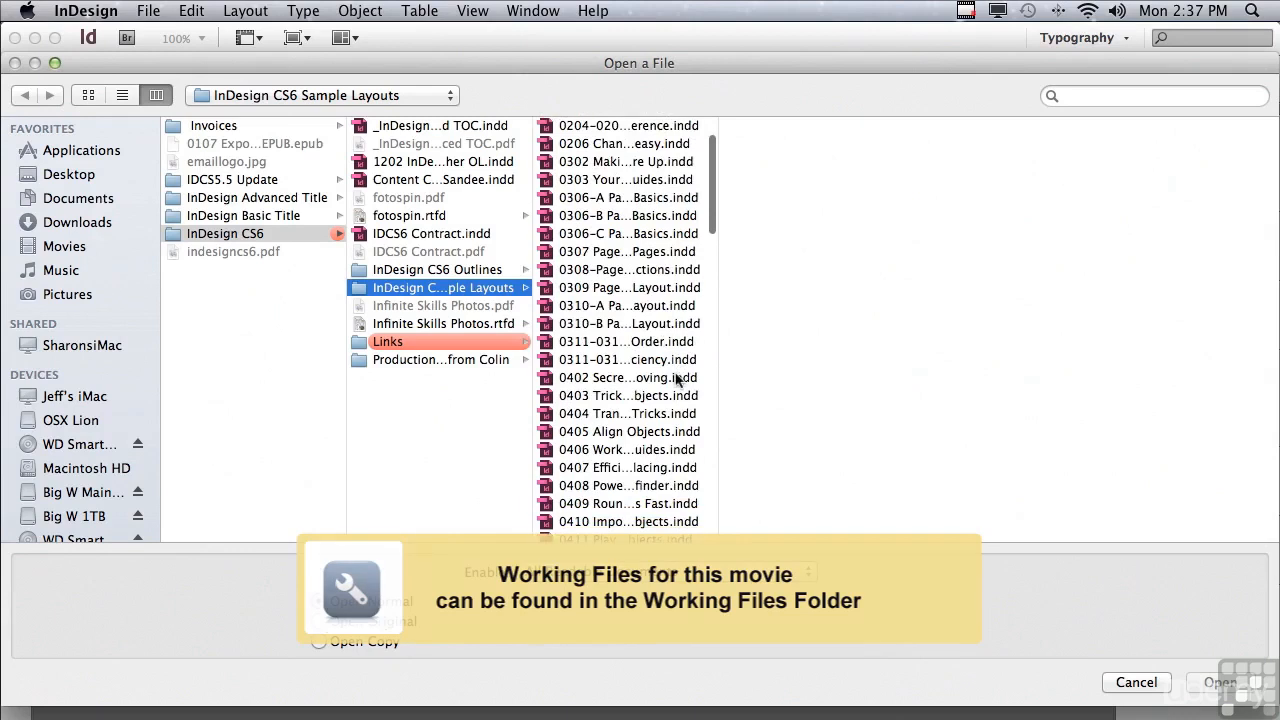
scroll(667, 352, "down", 10)
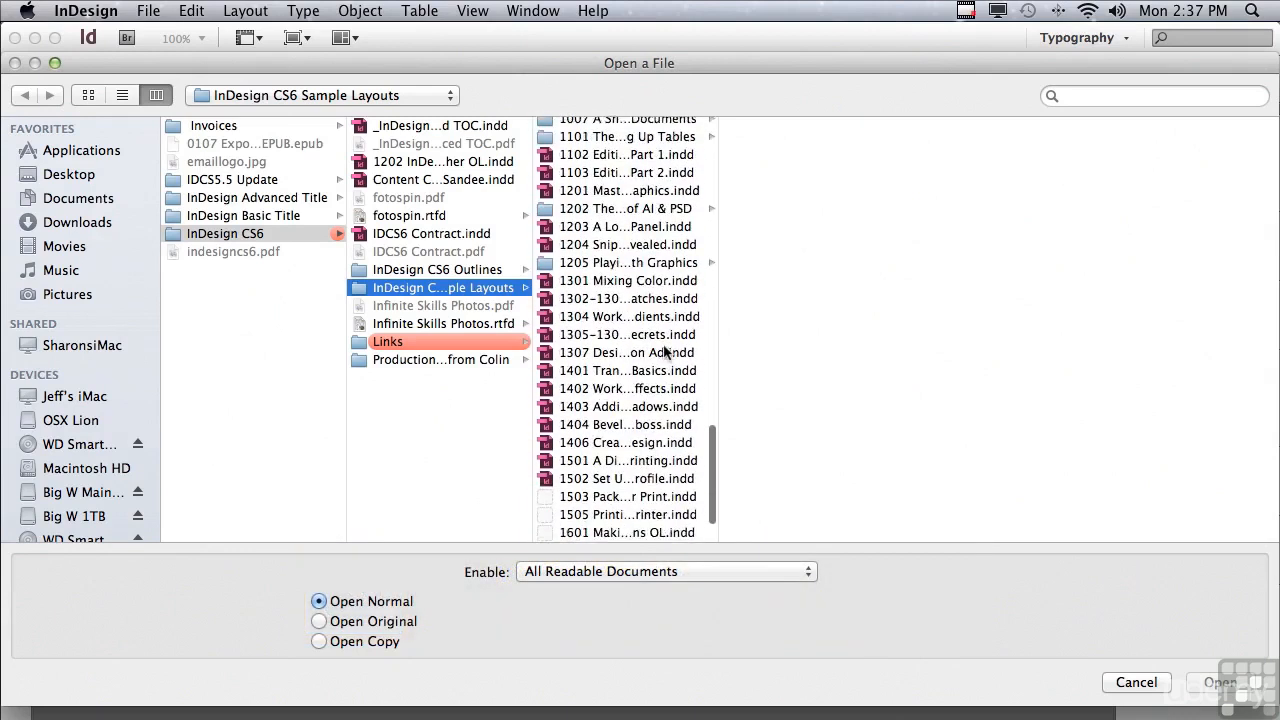
Open the document 1203 A Look Inside the Links Panel.indd from the InDesign CS6 Sample Layouts folder and dismiss the missing-links warning.
left_click(593, 183)
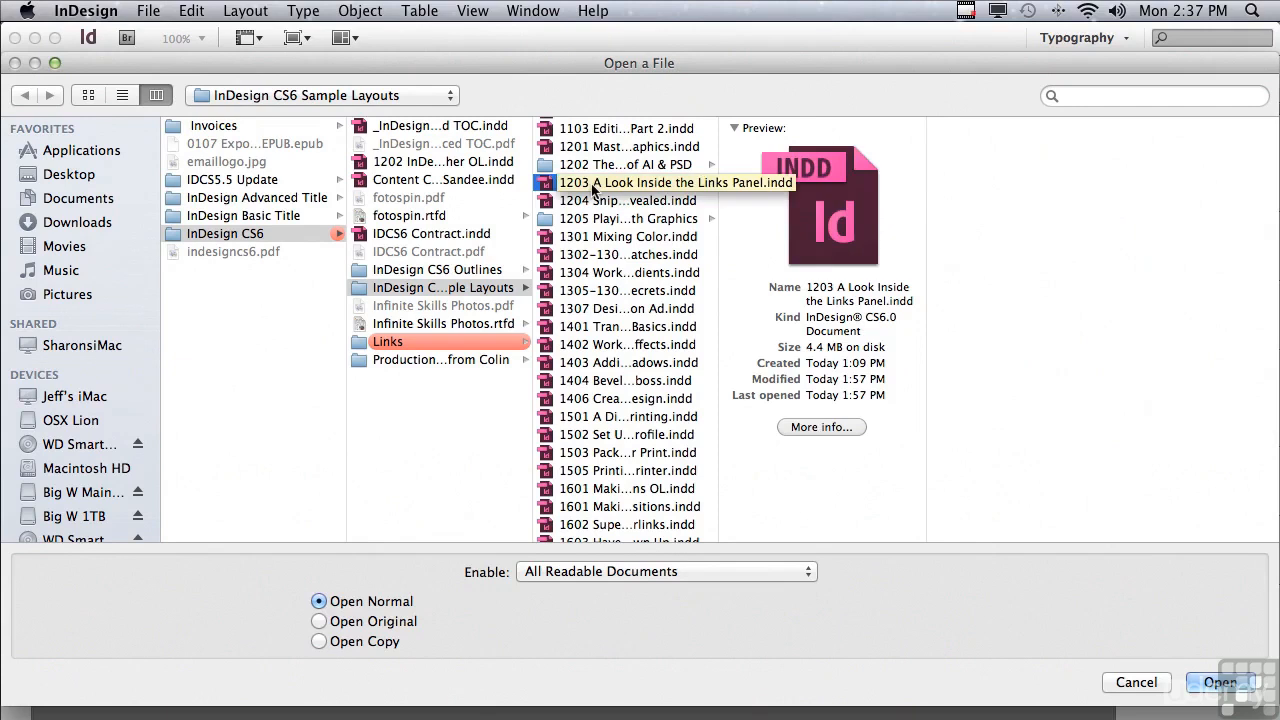
left_click(1219, 682)
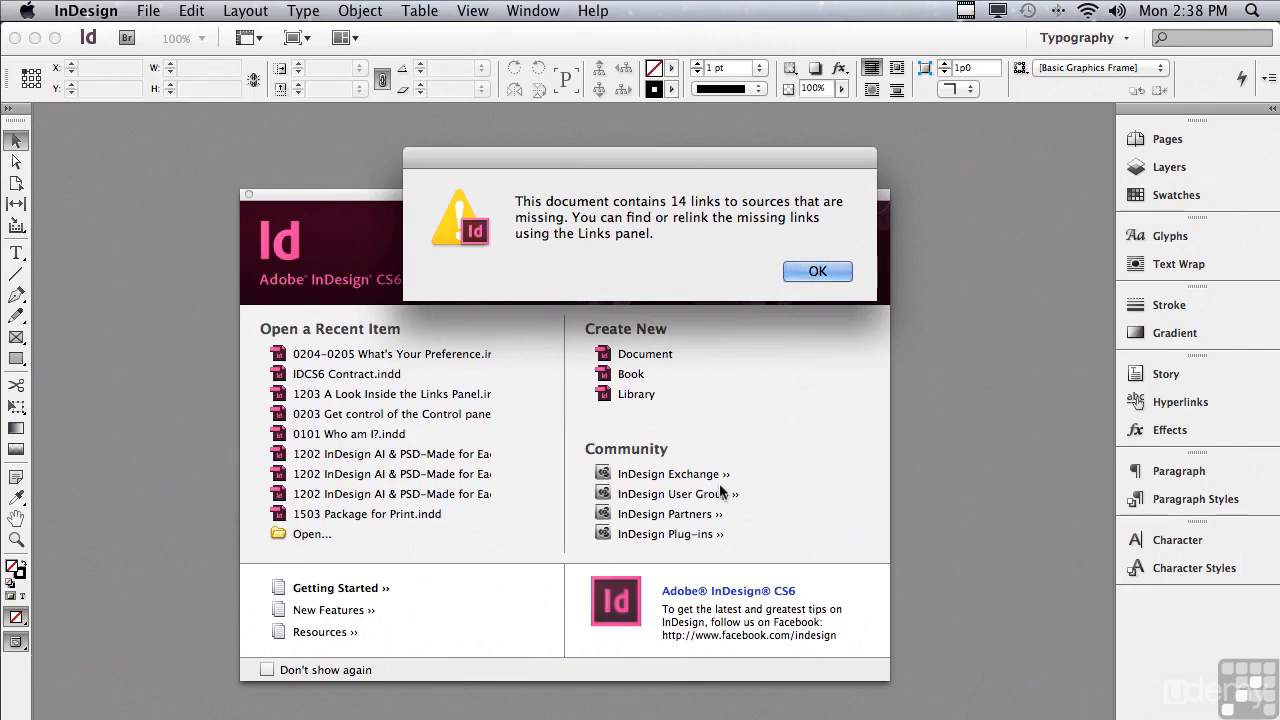
left_click(817, 271)
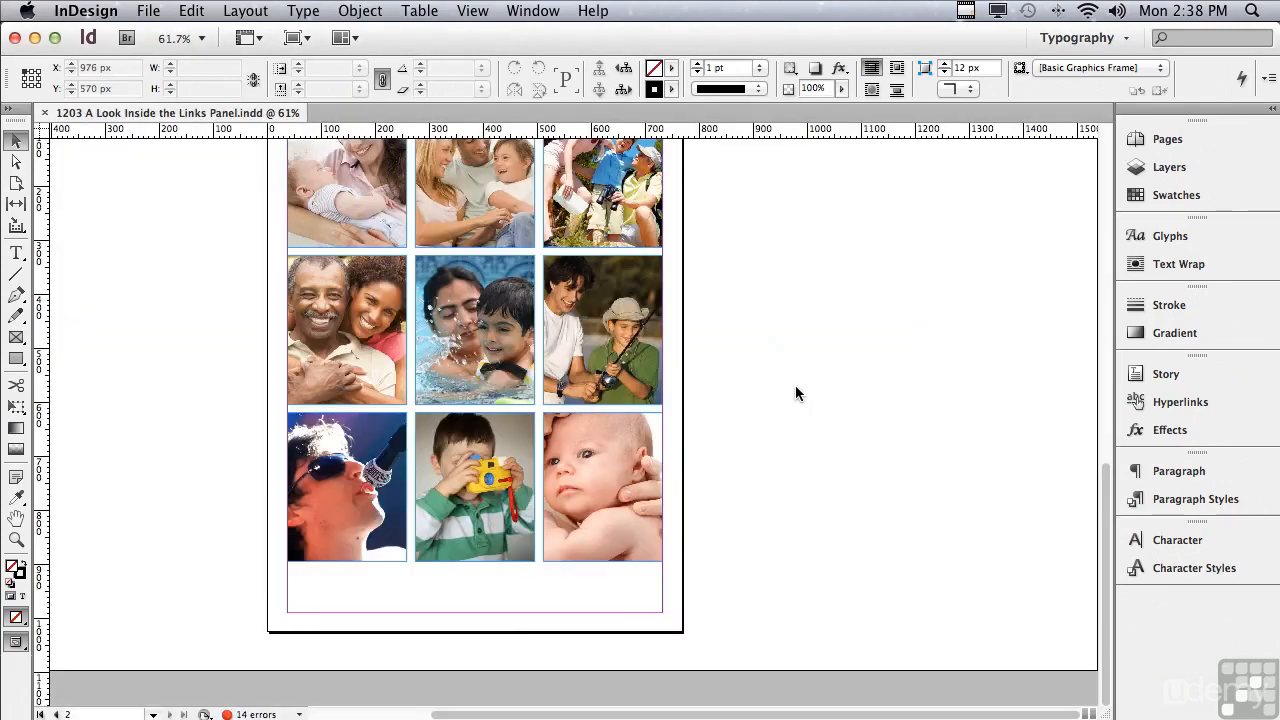
Show the Links panel and expand the 73_2541802.JPG entry to list its individual instances.
left_click(530, 12)
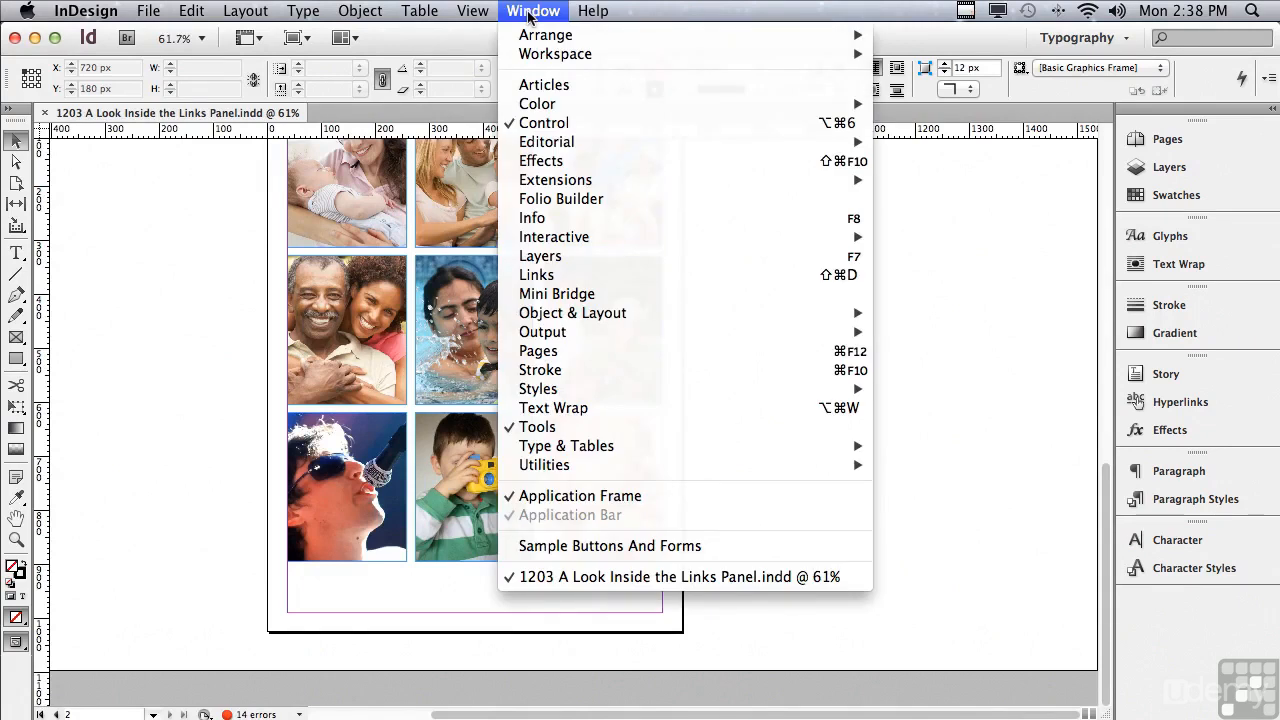
left_click(532, 276)
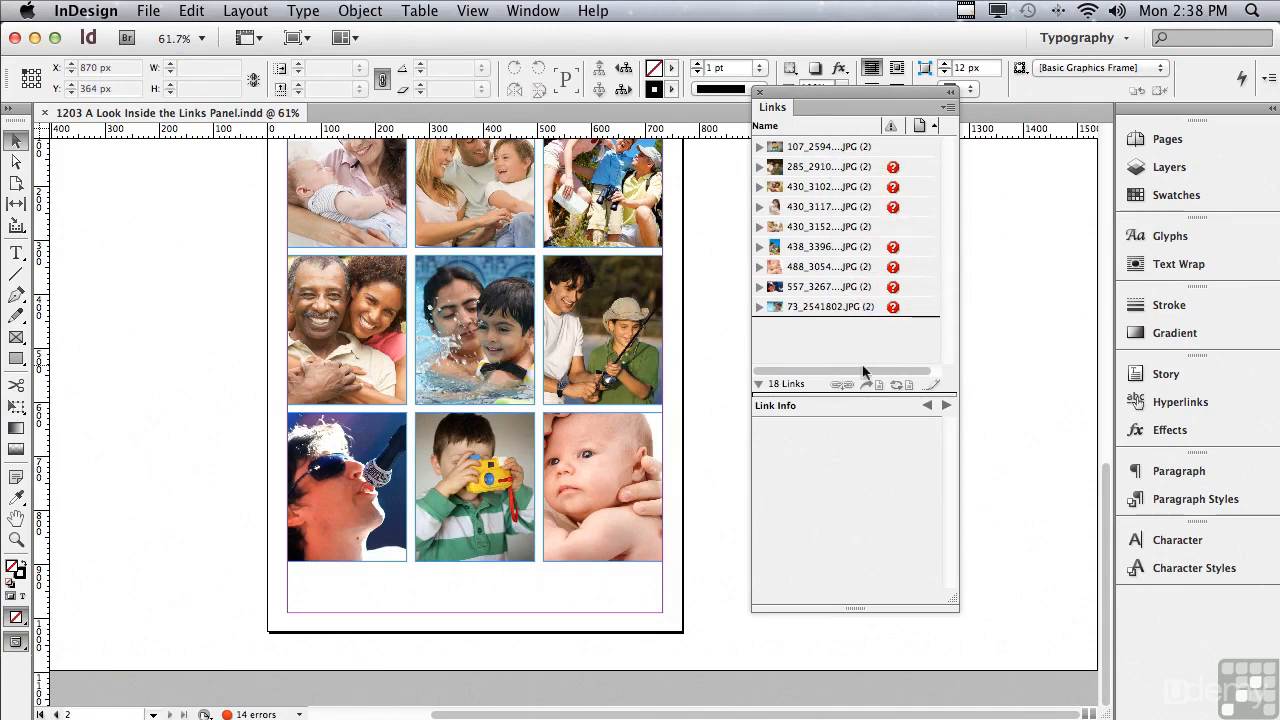
mouse_move(893, 317)
left_click(759, 307)
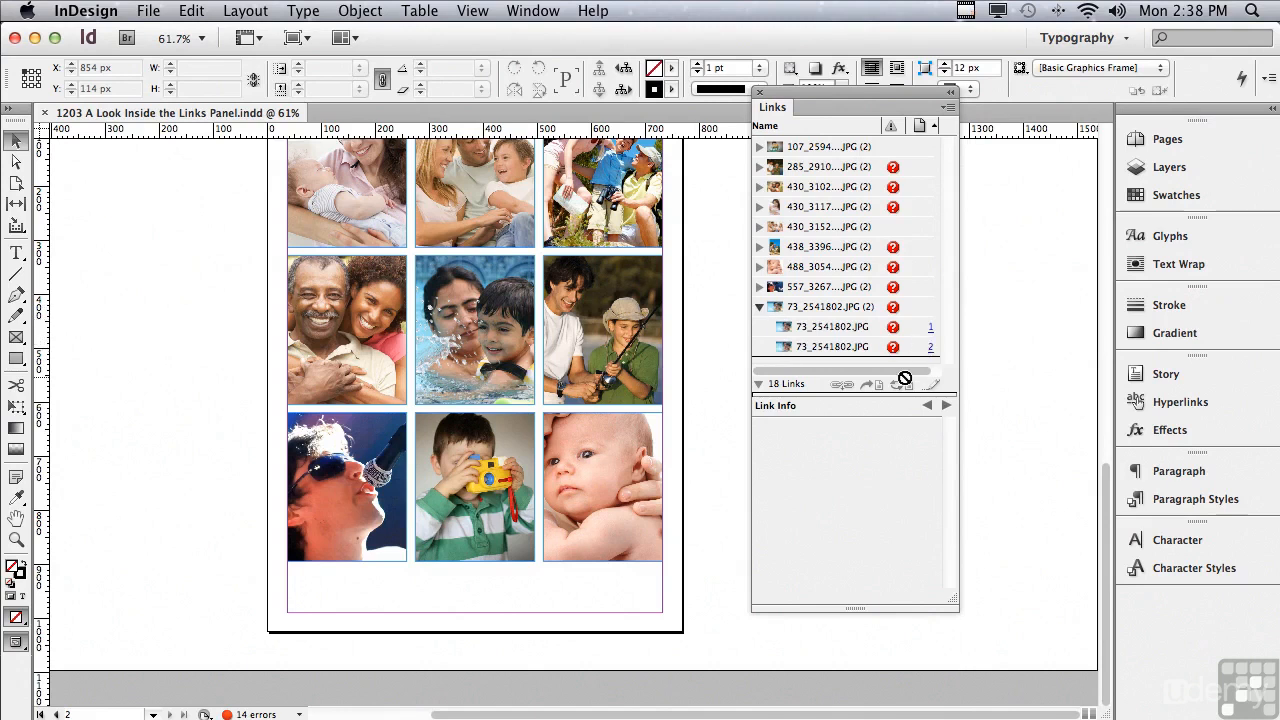
Relink the missing 73_2541802.JPG to its copy in Links/_1203_Missing_Links, searching that folder for the other missing links.
double_click(893, 308)
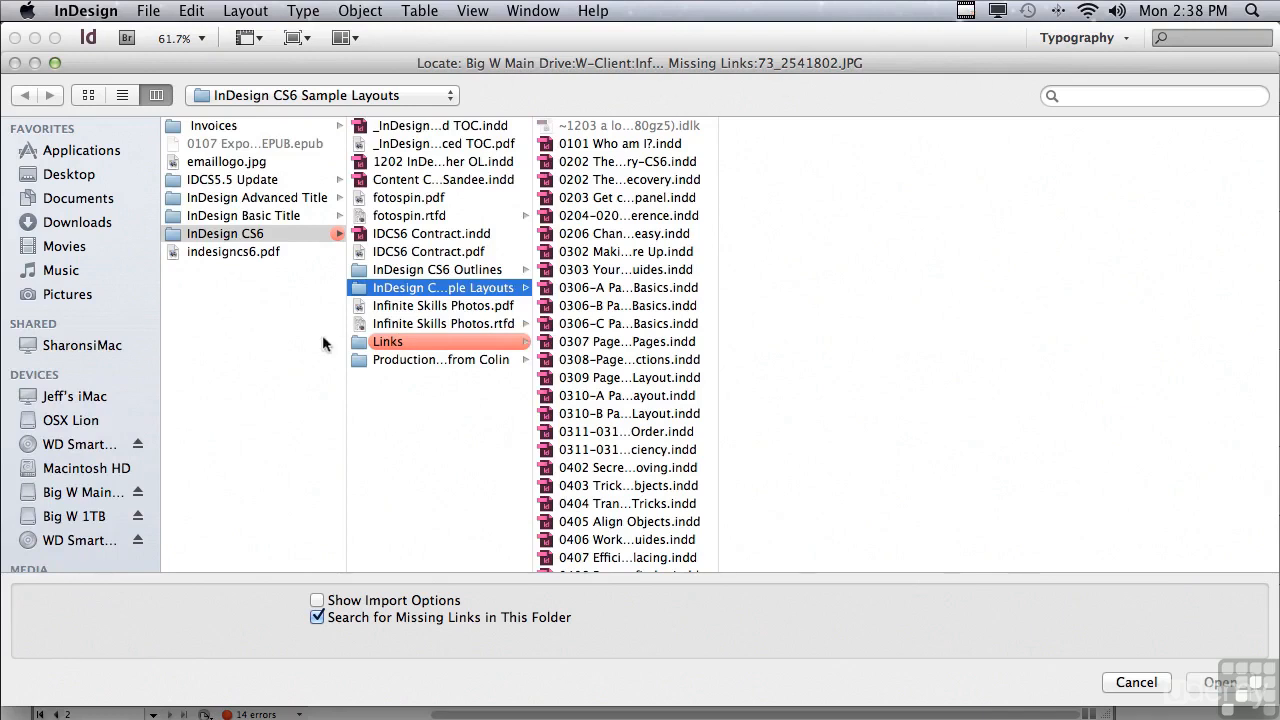
left_click(381, 341)
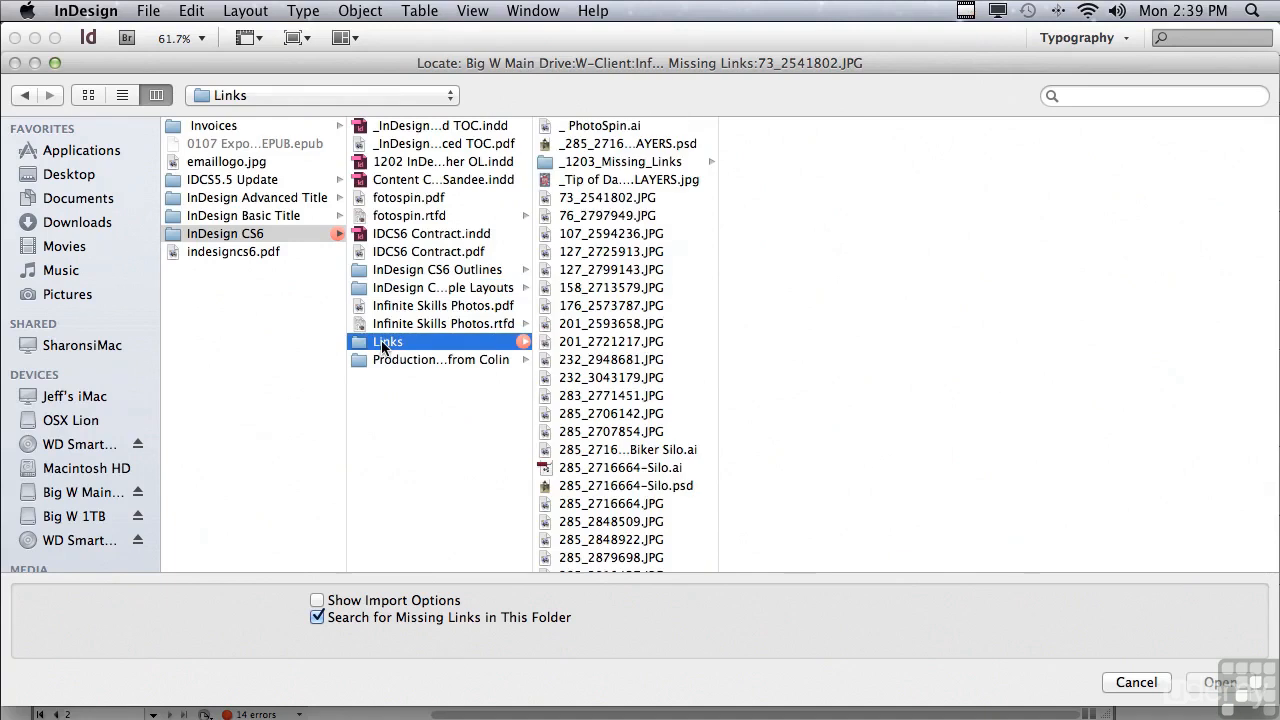
left_click(618, 162)
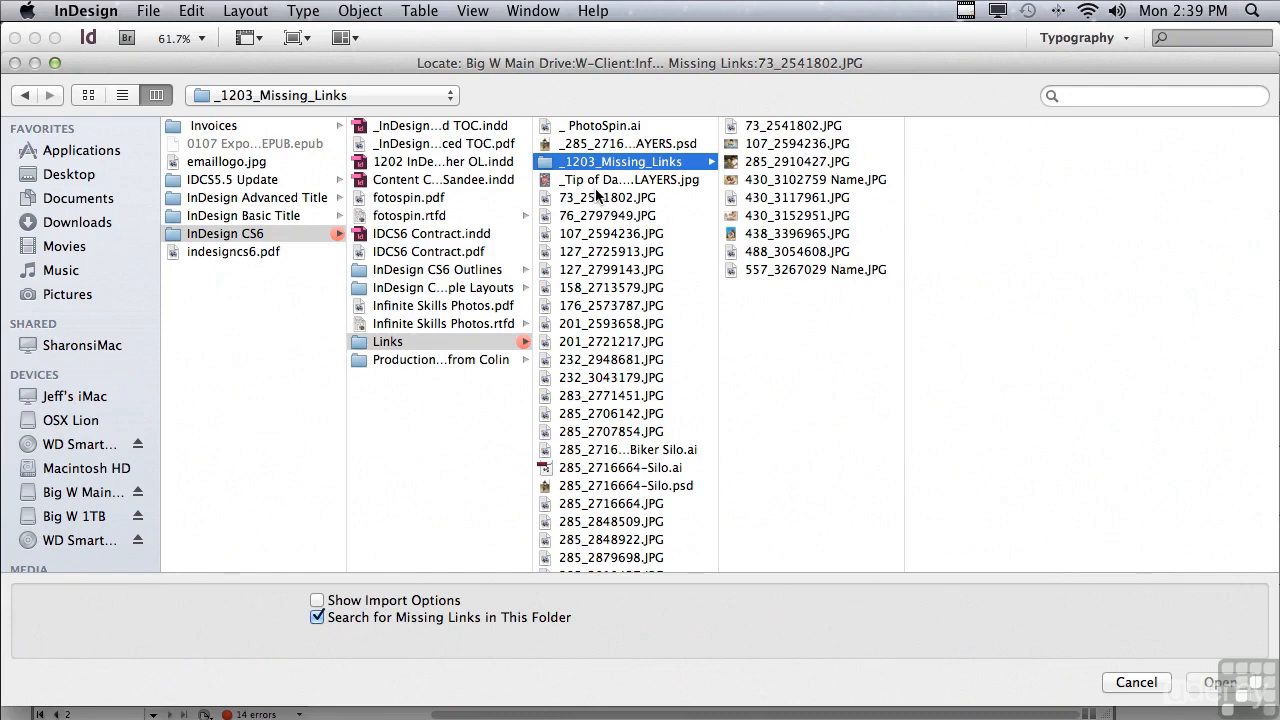
left_click(760, 126)
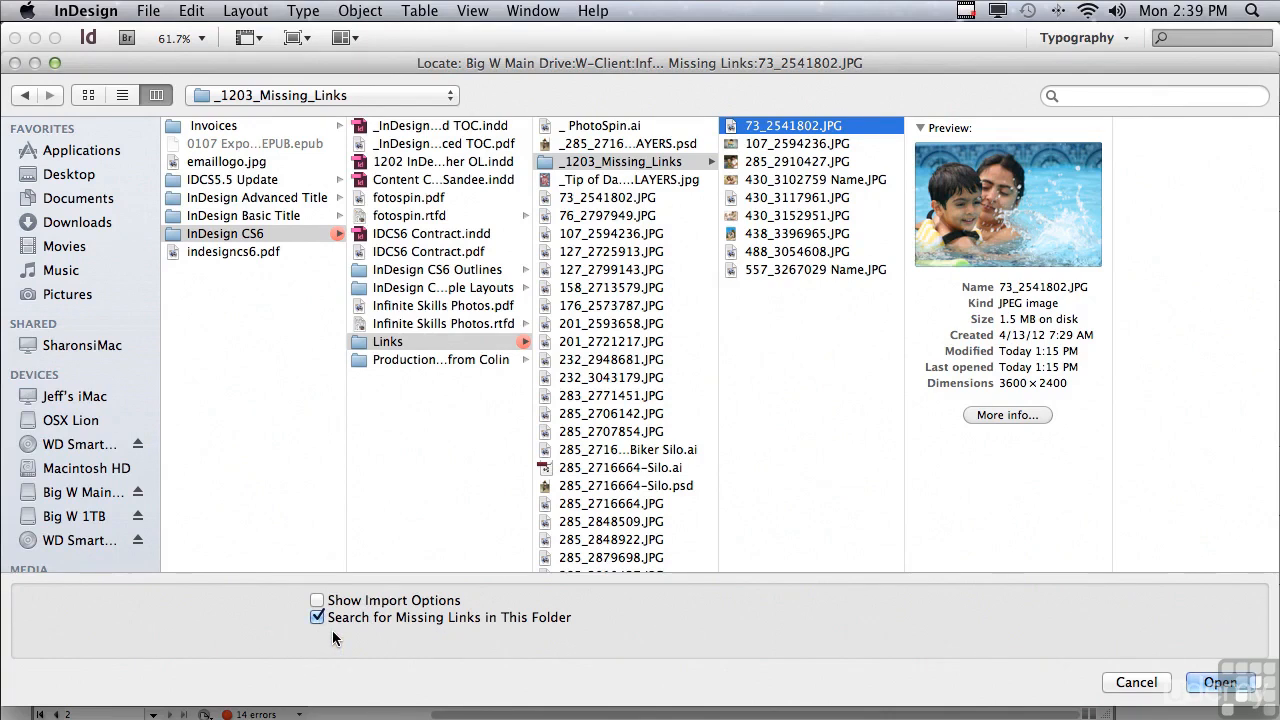
left_click(1222, 682)
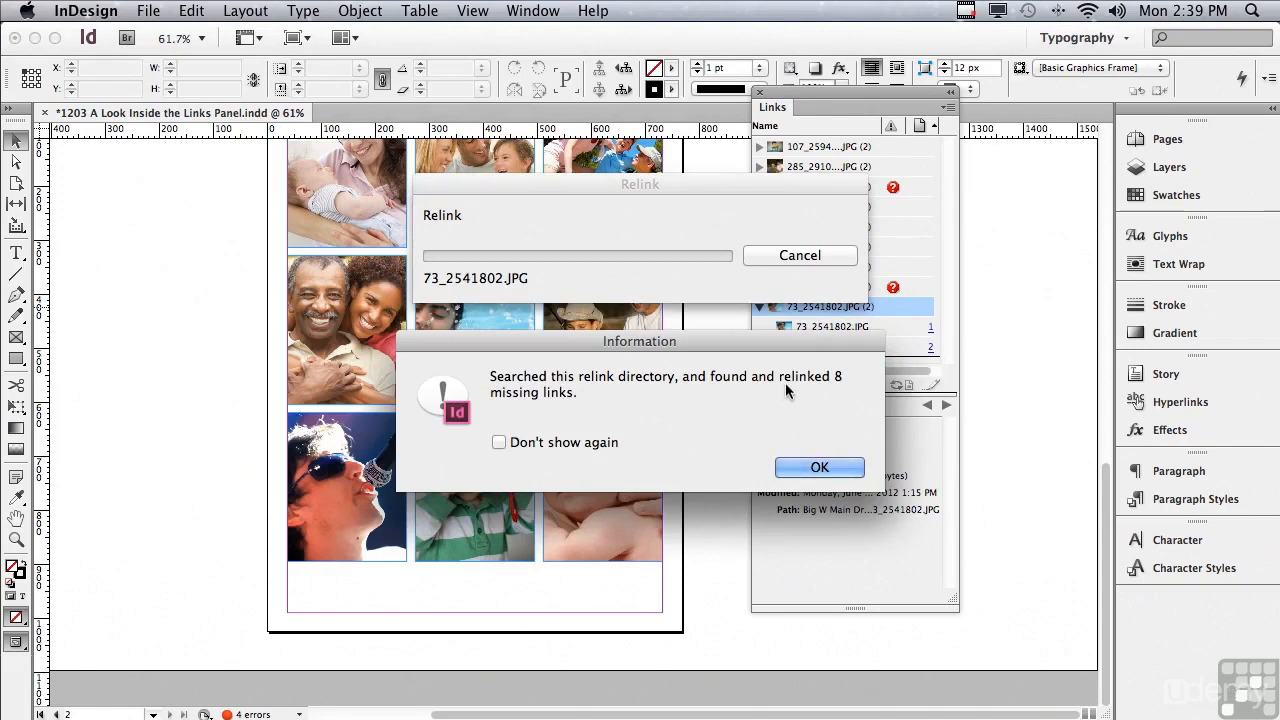
left_click(797, 467)
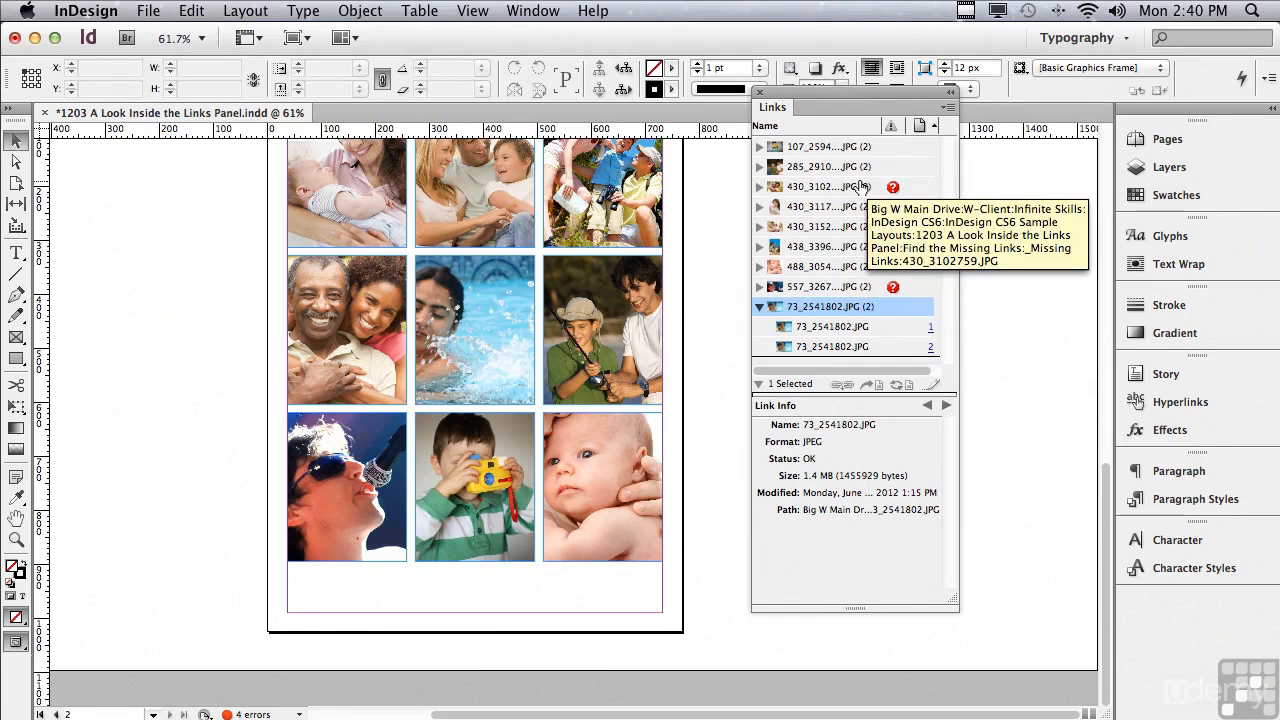
Relink the missing 557_3267029.JPG to the renamed file 557_3267029 Name.JPG in the _1203_Missing_Links folder.
left_click(858, 289)
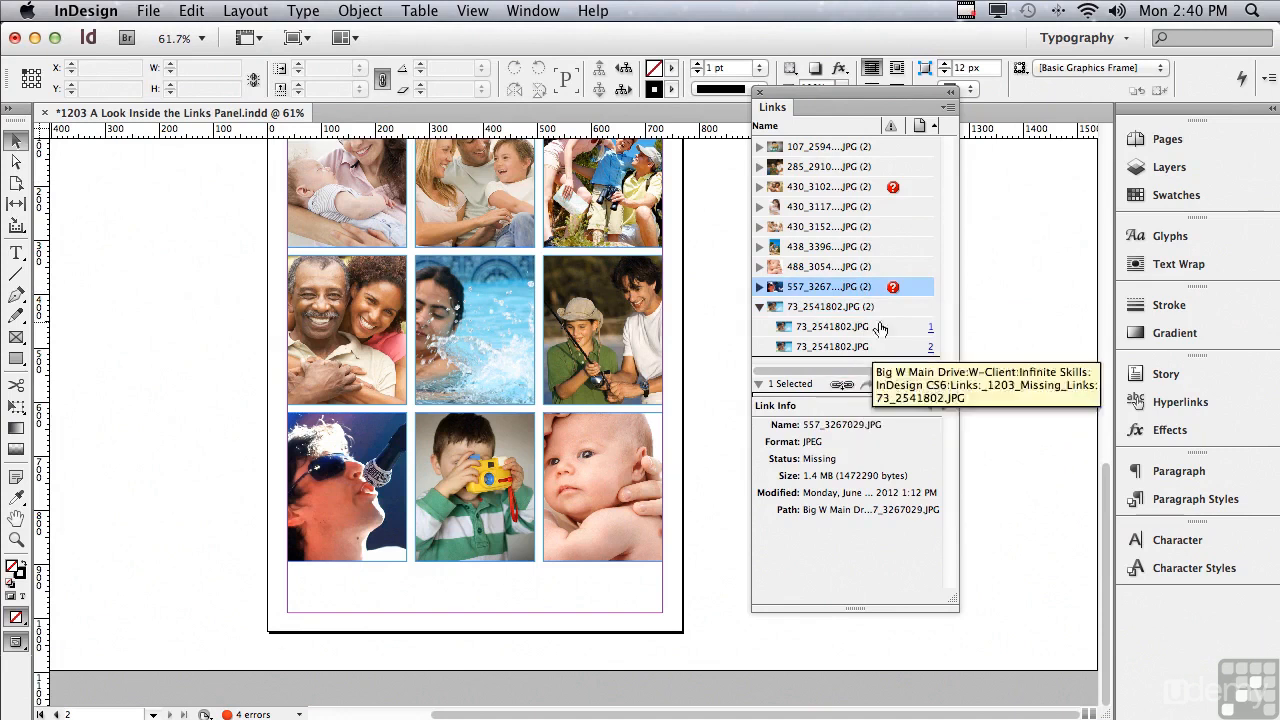
left_click(843, 387)
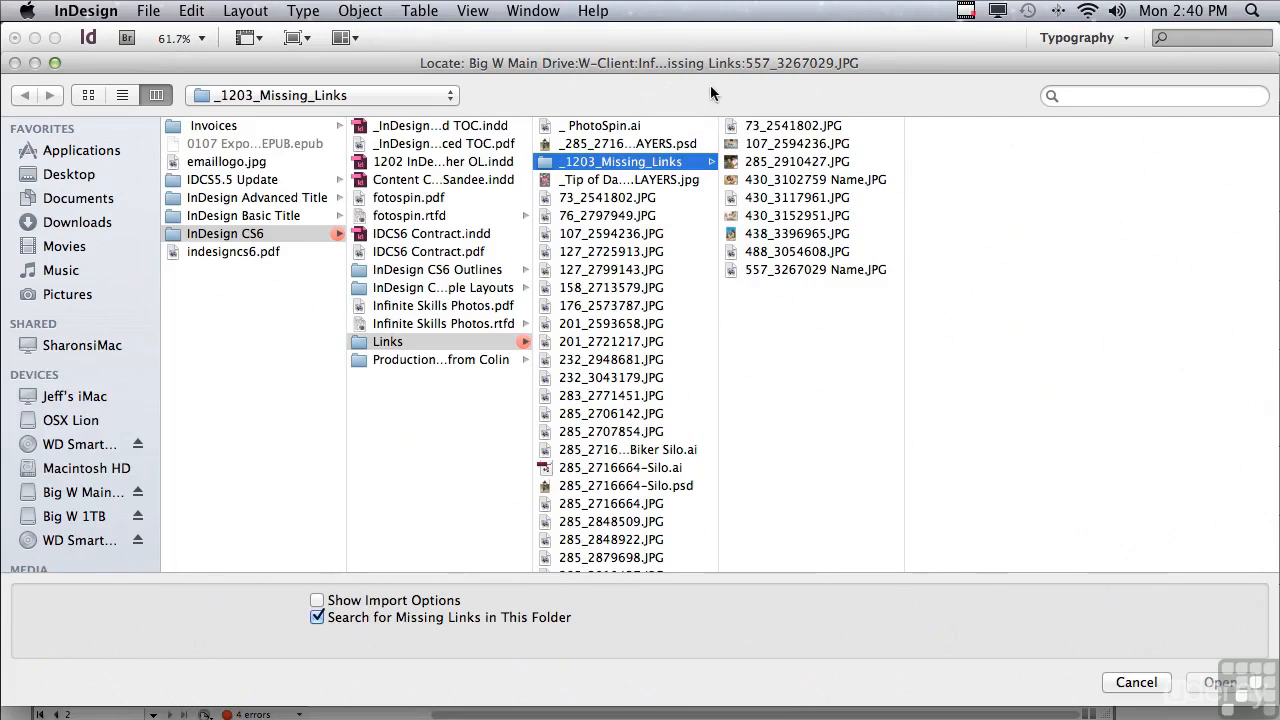
left_click(810, 269)
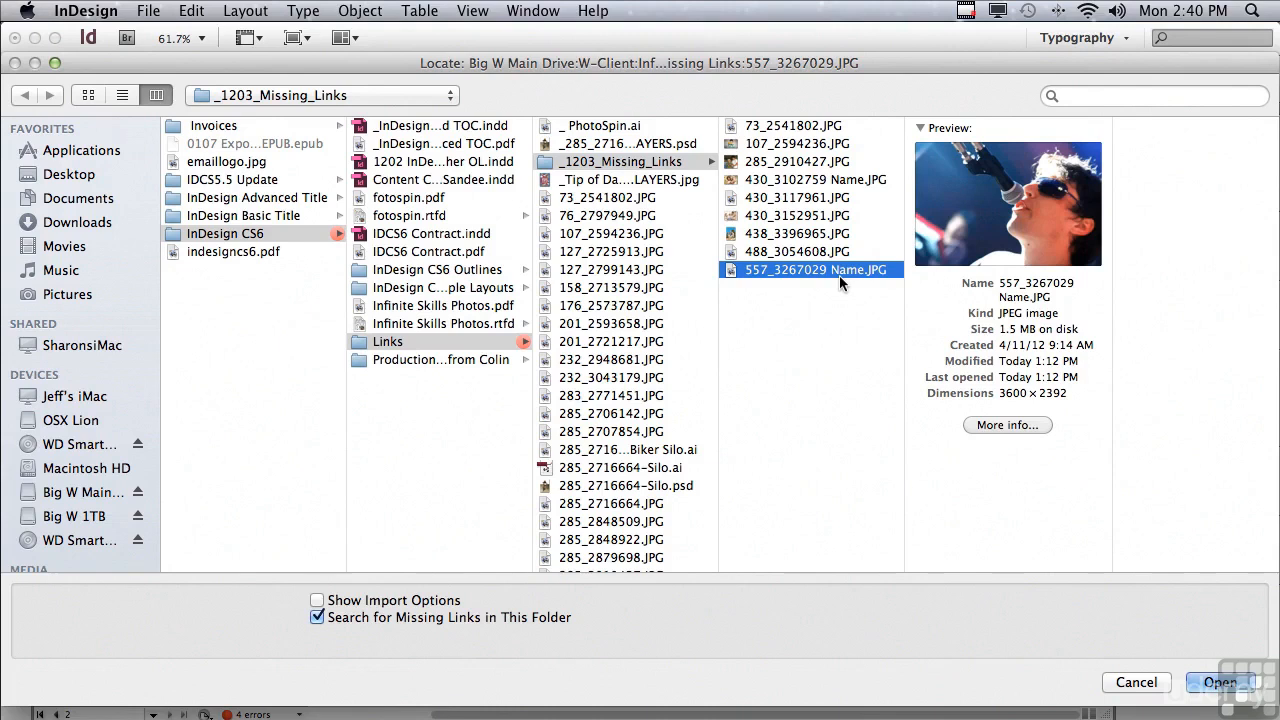
left_click(1221, 684)
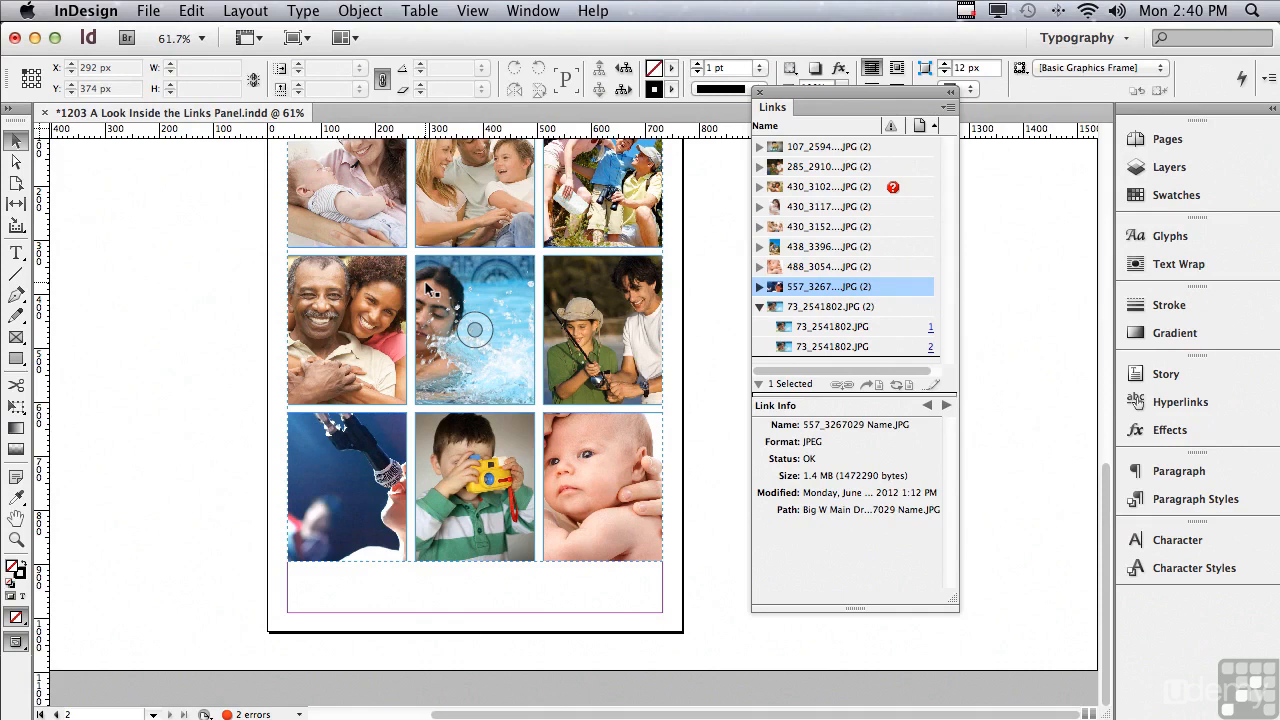
Relink the missing 430_3102759.JPG to 430_3102759 Name.JPG in the _1203_Missing_Links folder.
left_click(817, 188)
left_click(843, 384)
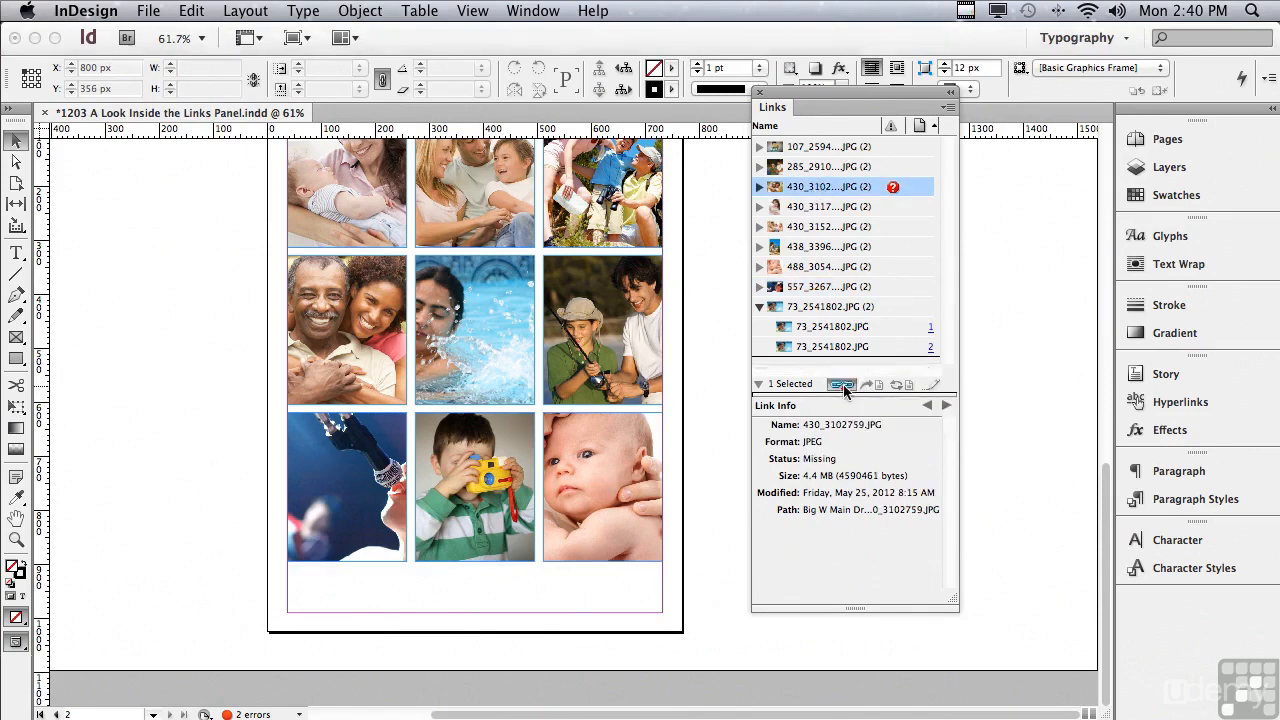
left_click(771, 180)
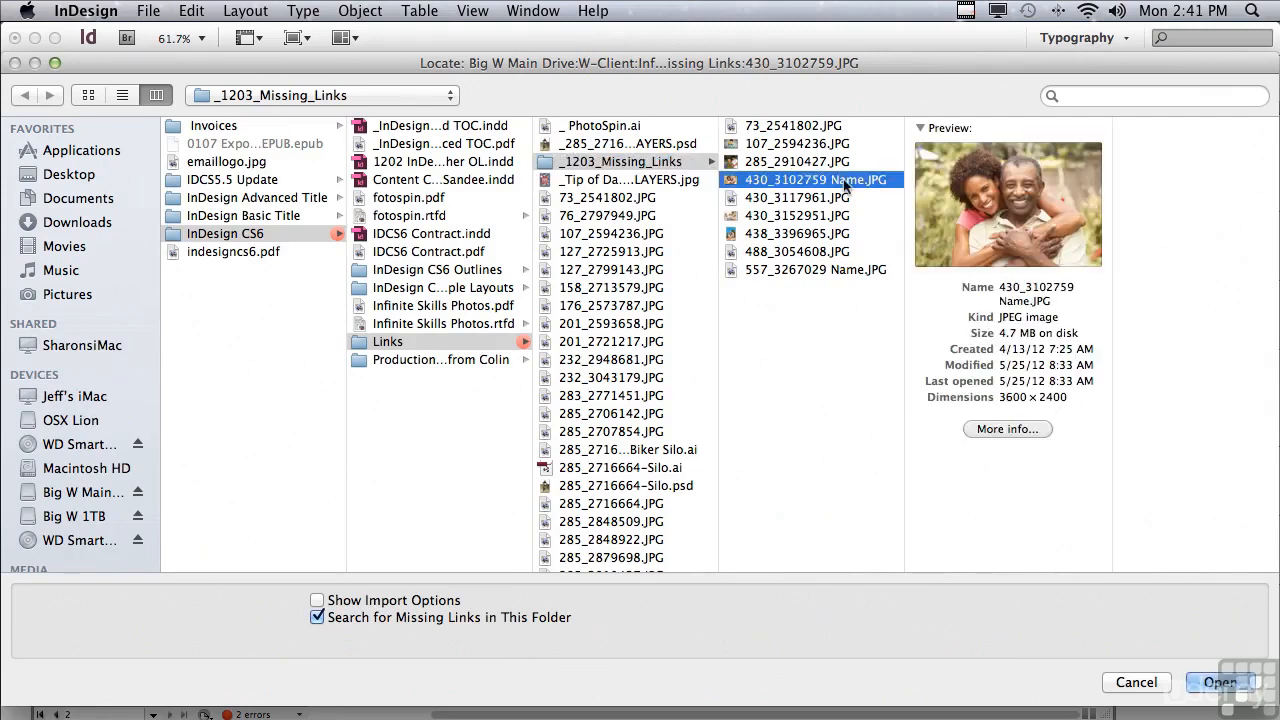
left_click(1220, 683)
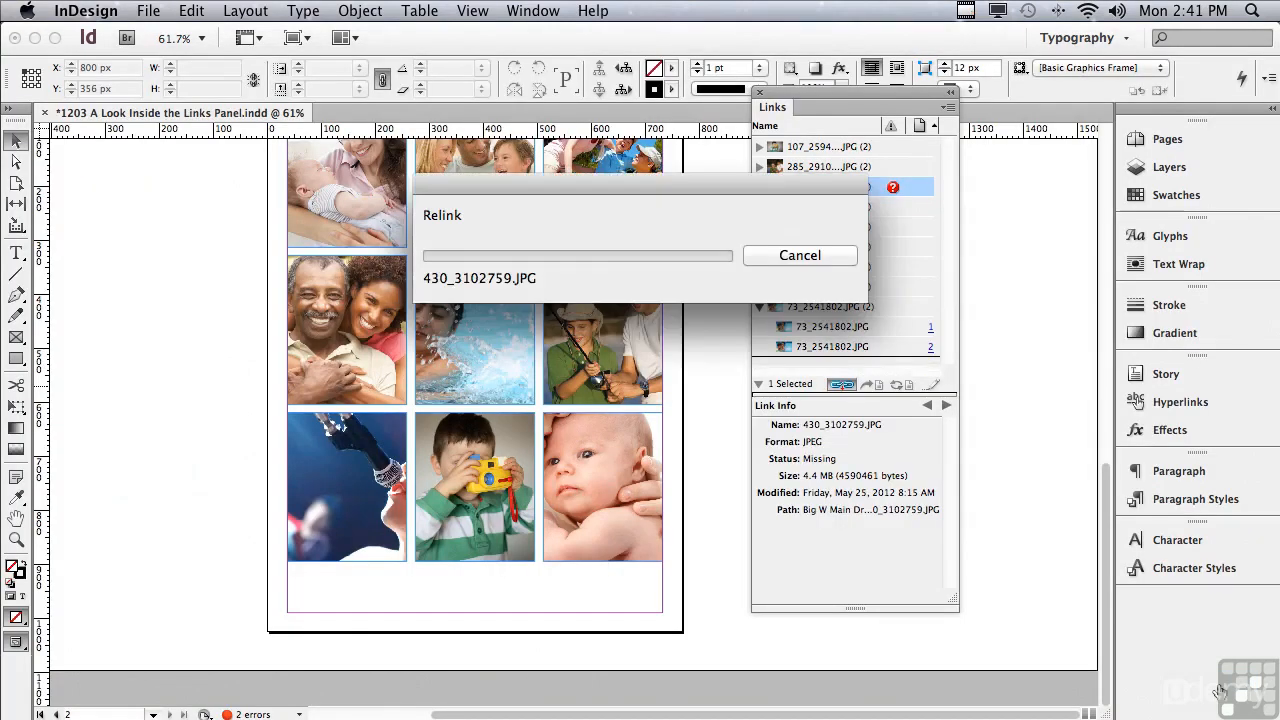
left_click(330, 345)
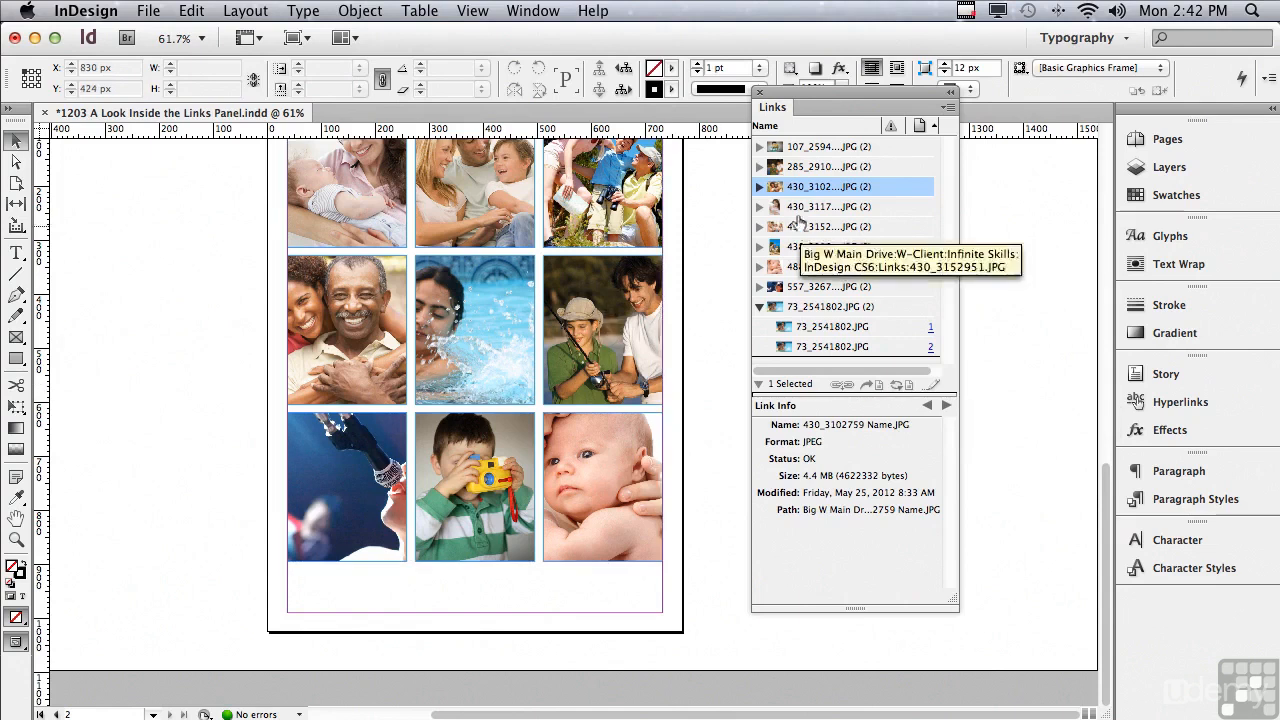
Expand the 430_3102759 Name.JPG link and go to its placed instances on page 1 and page 2.
left_click(759, 187)
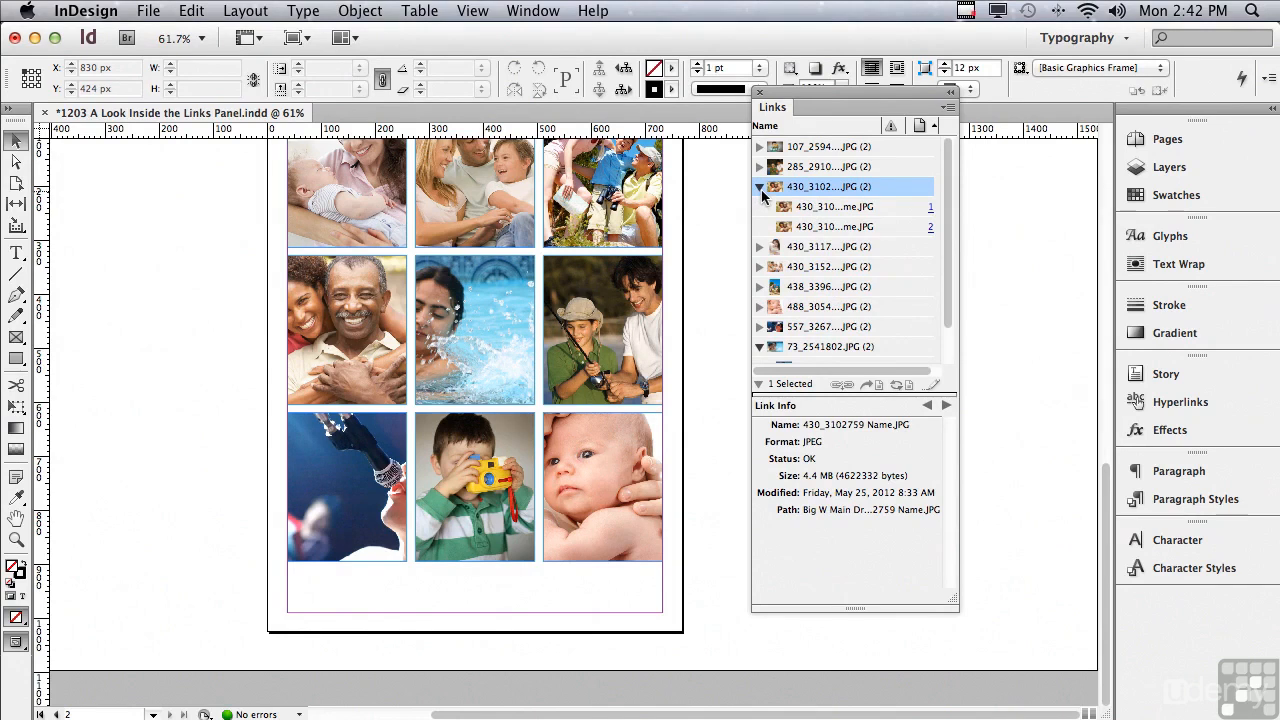
left_click(806, 210)
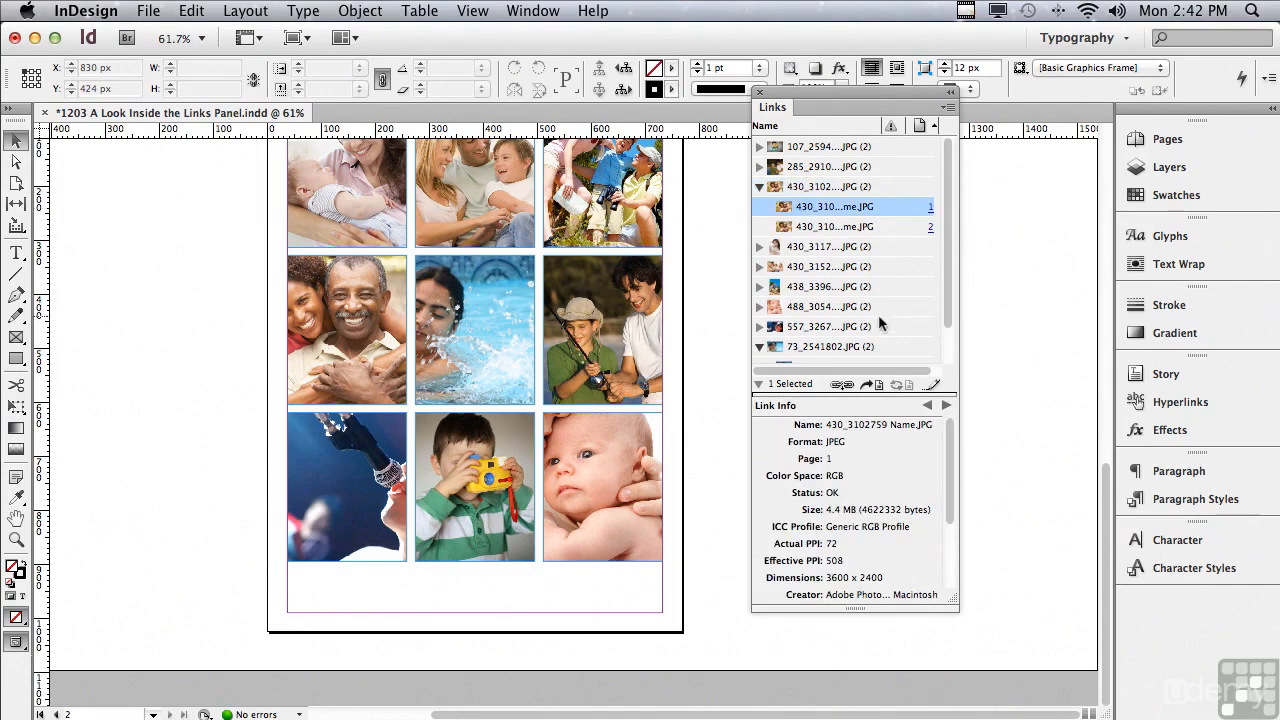
left_click(875, 387)
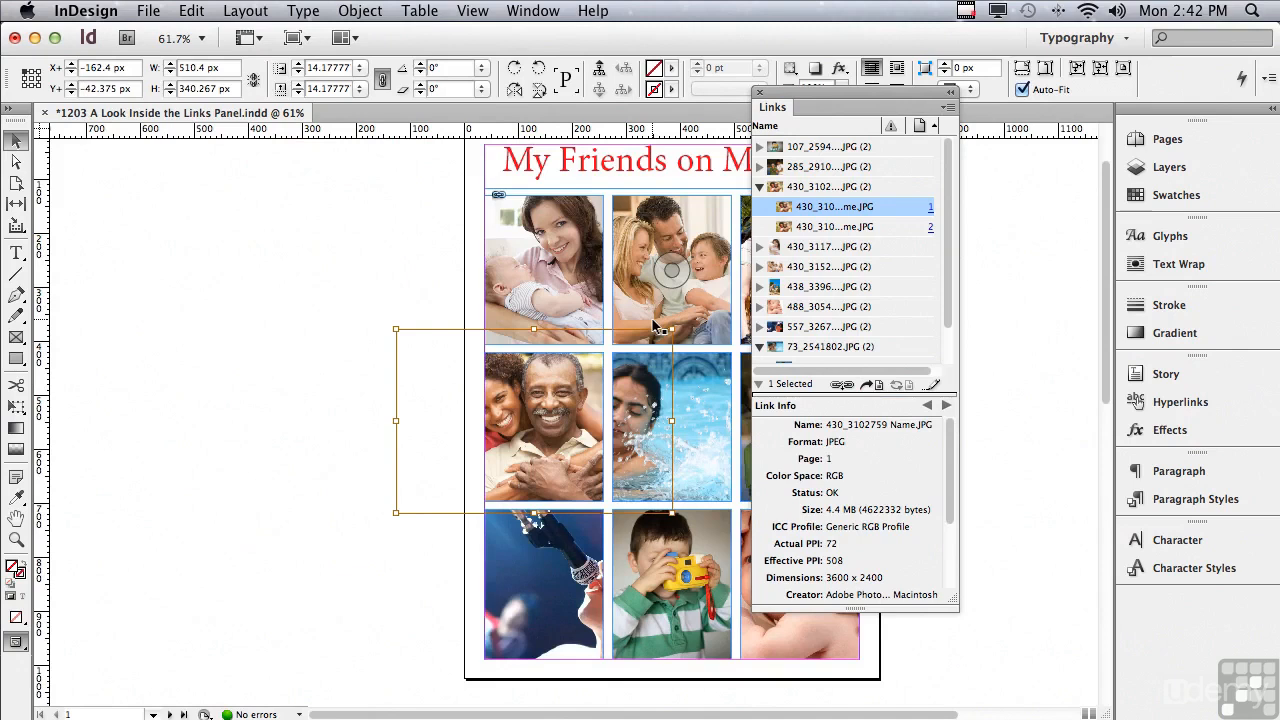
left_click(930, 228)
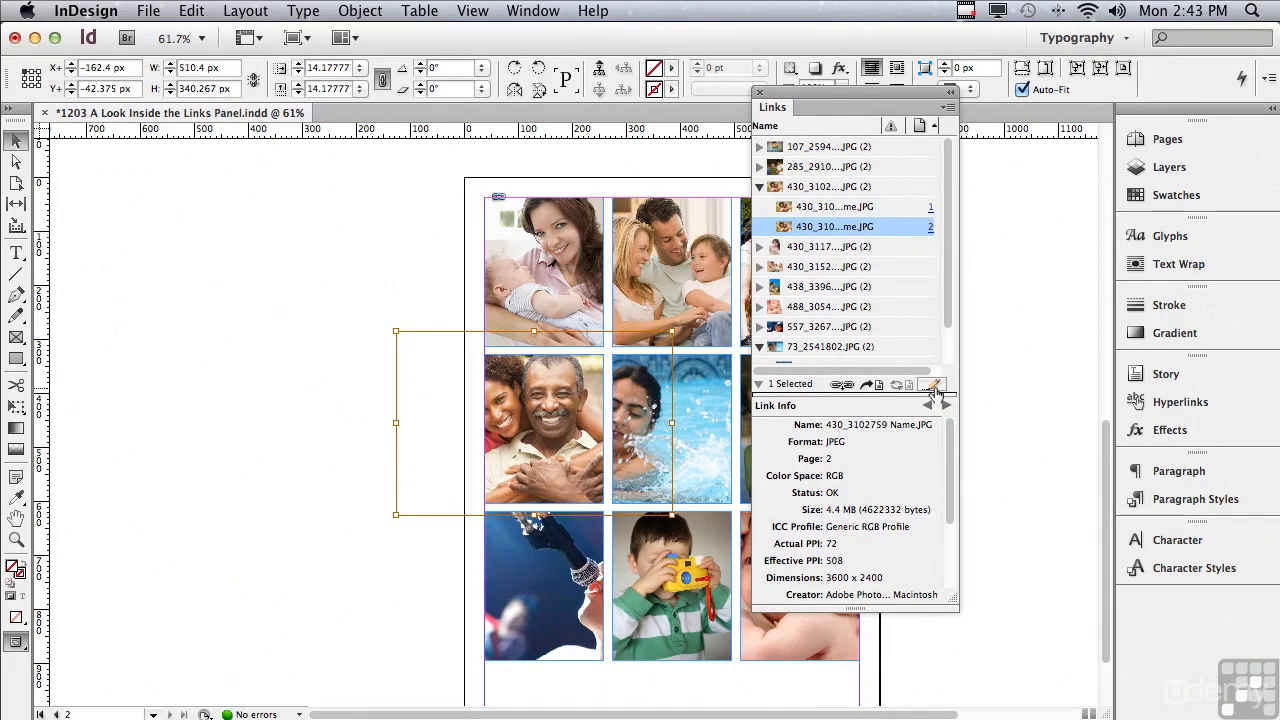
left_click(945, 107)
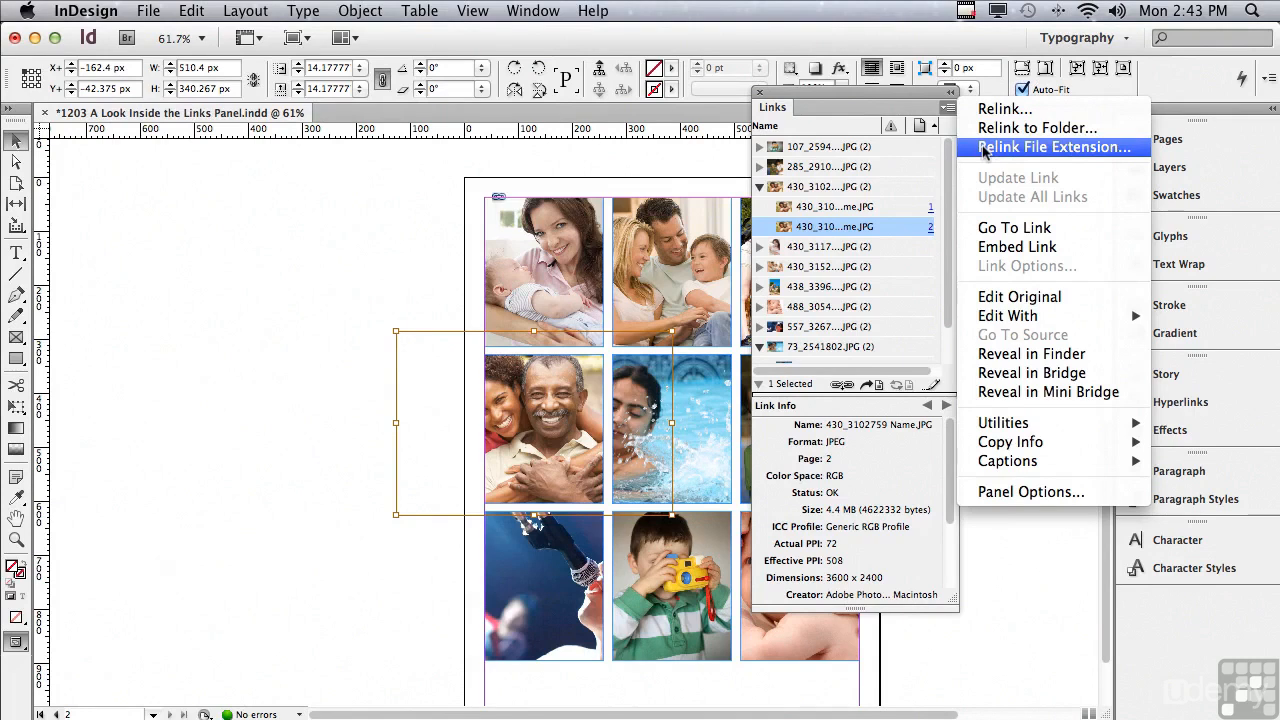
left_click(983, 148)
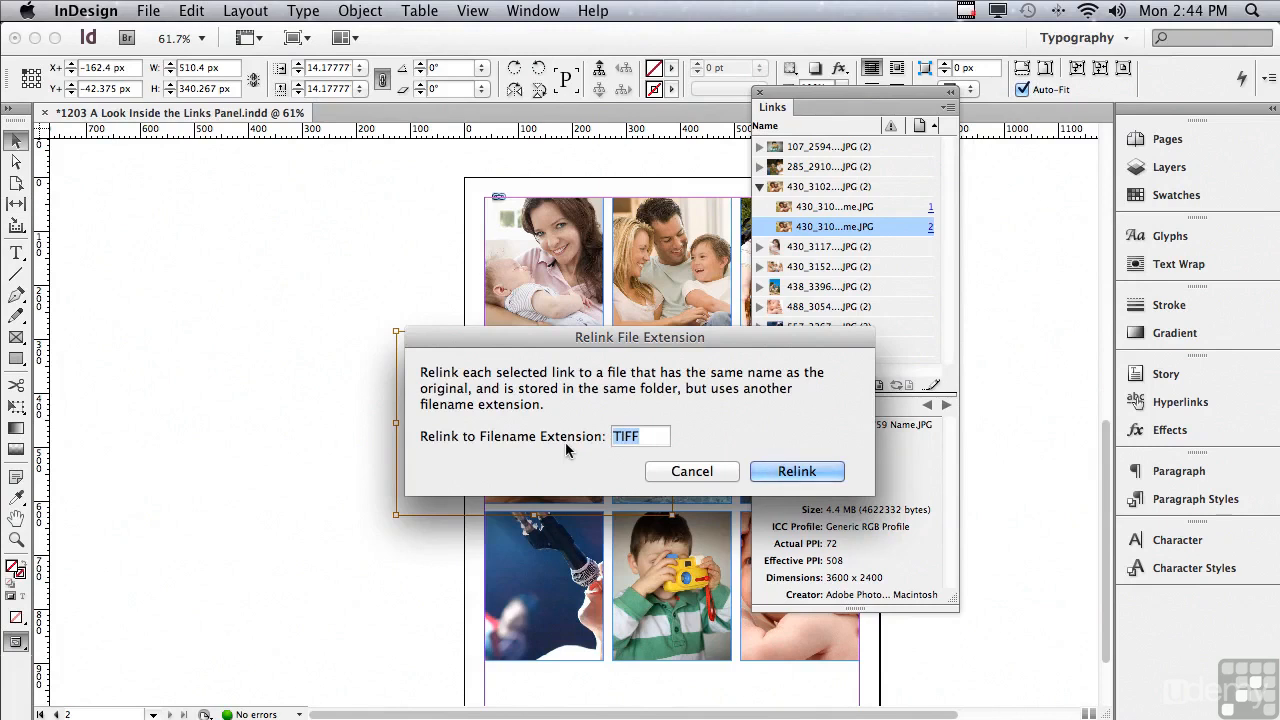
type("PSD")
left_click(705, 474)
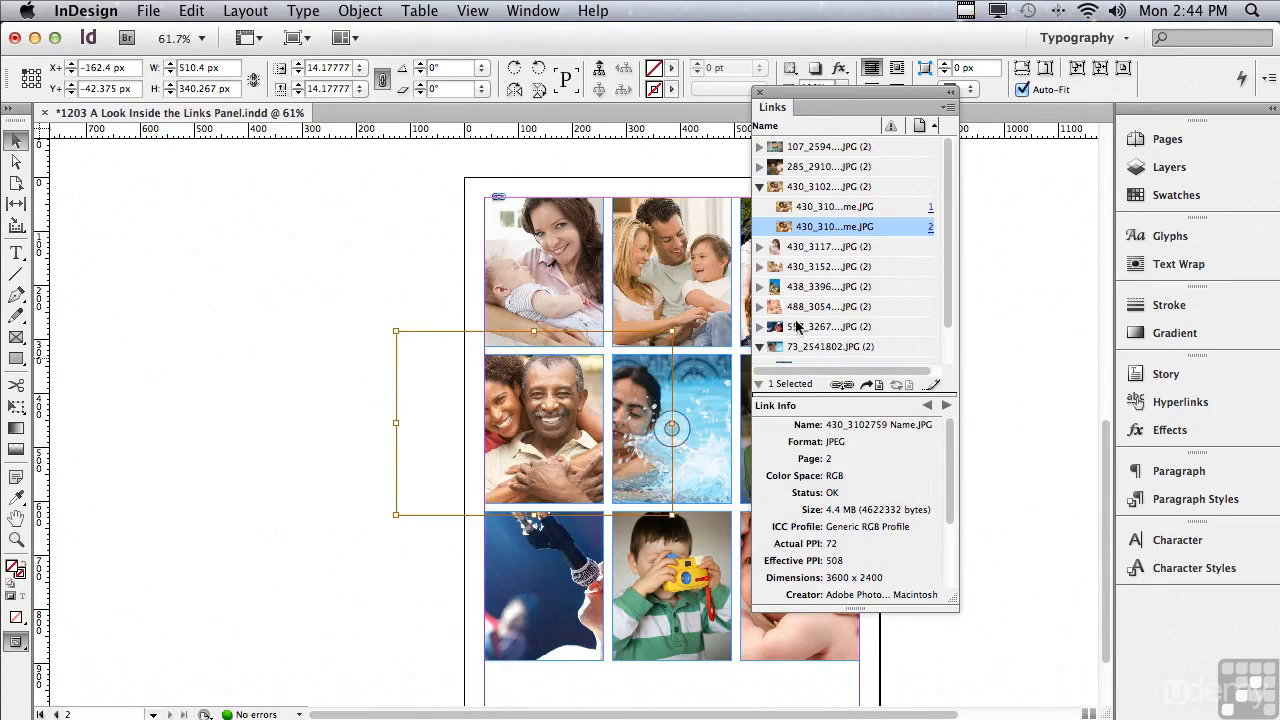
Reveal the page 2 instance of 430_3102759 Name.JPG in Adobe Bridge, then minimize Bridge to return to the InDesign layout.
left_click(946, 107)
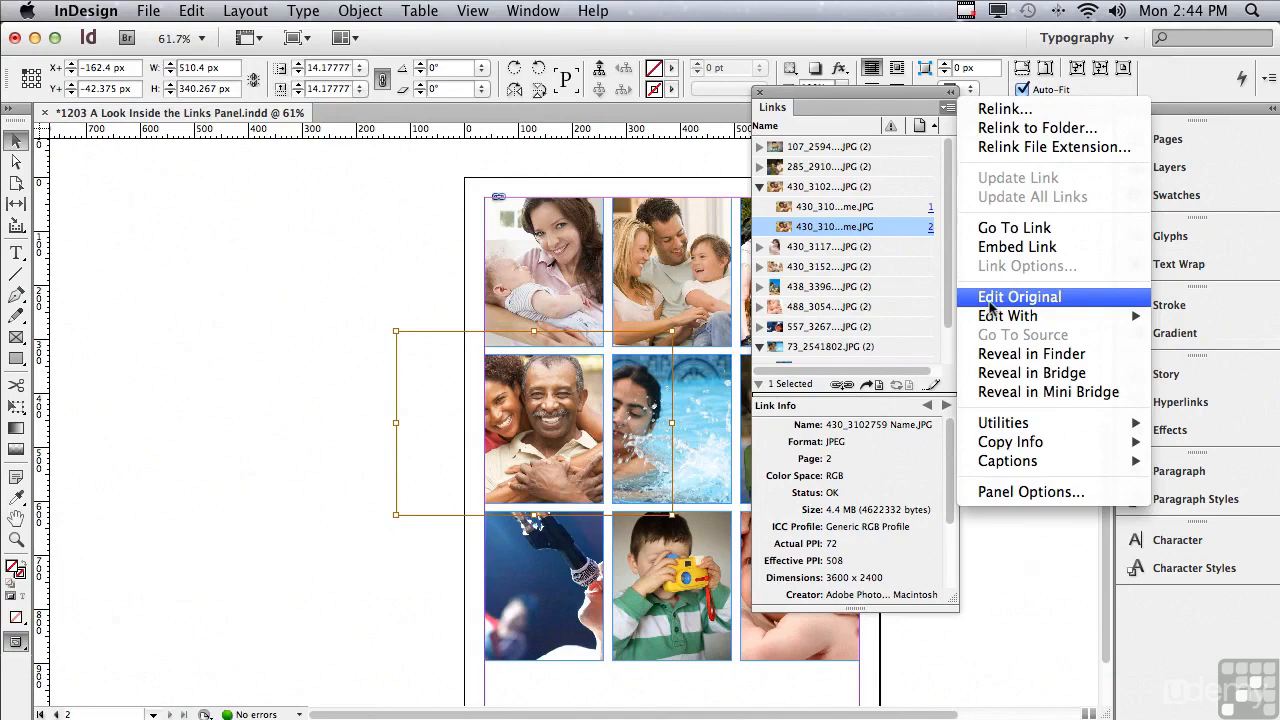
mouse_move(990, 319)
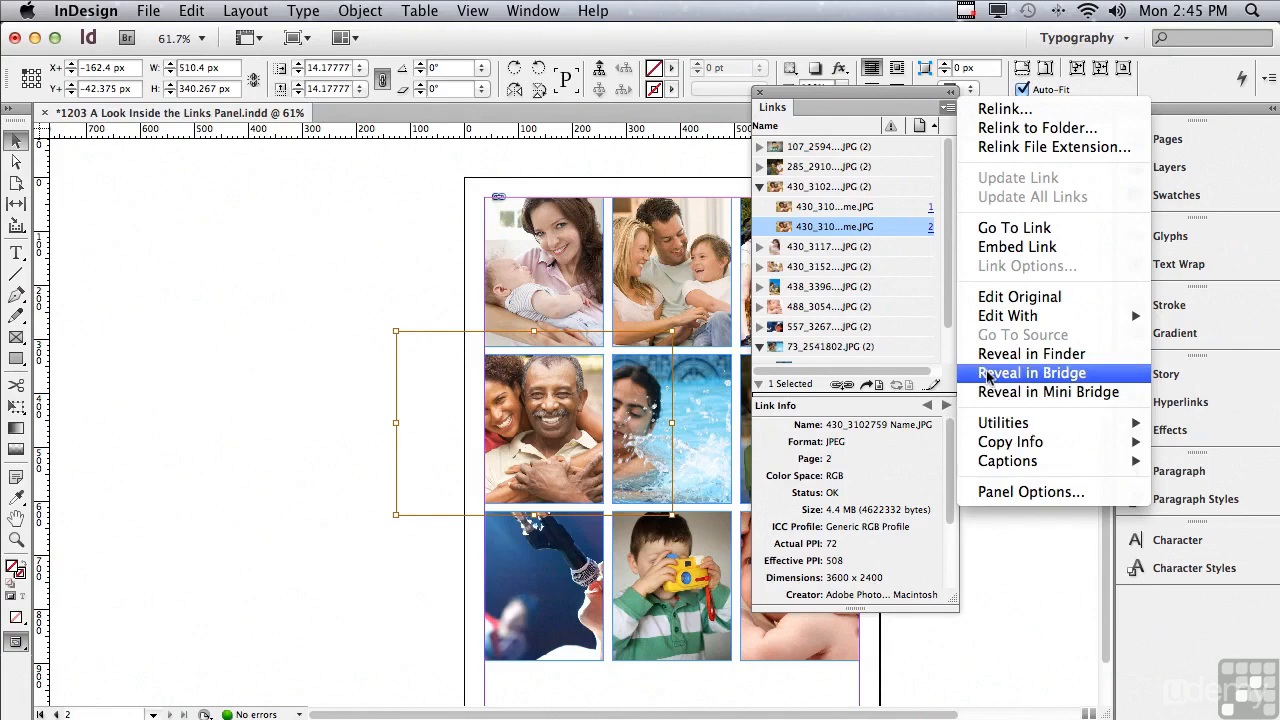
left_click(1031, 373)
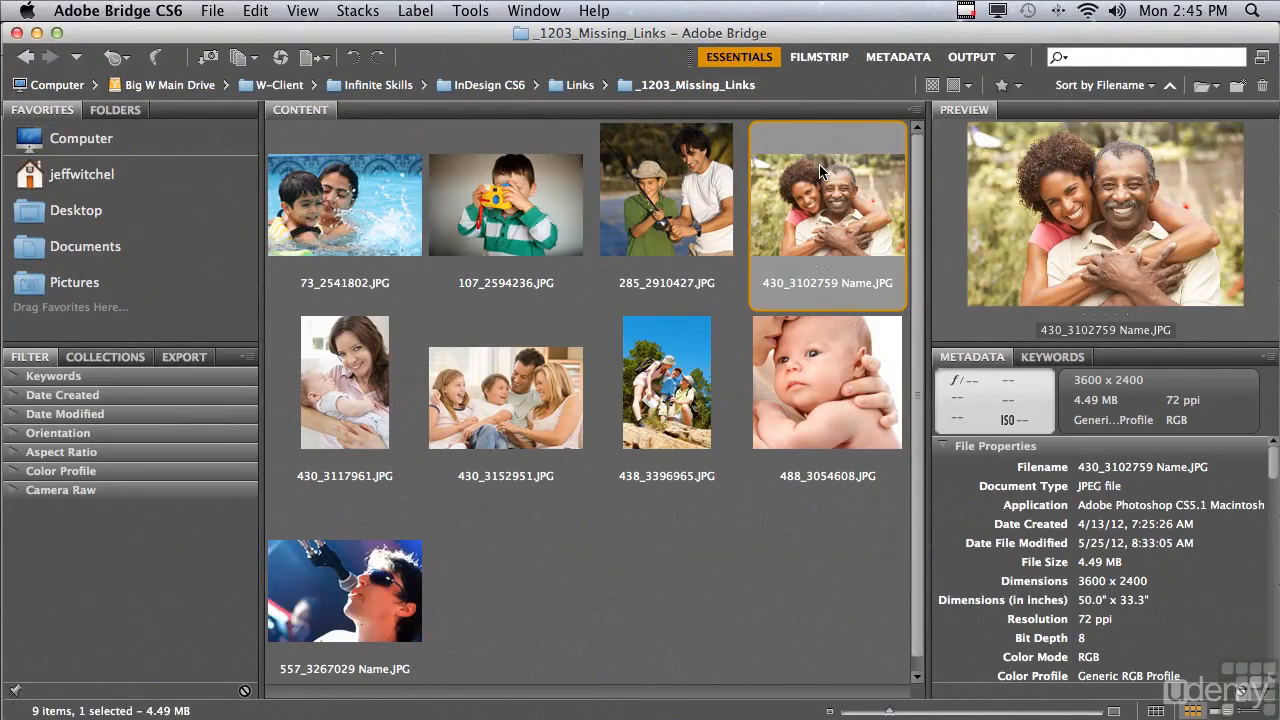
left_click(37, 33)
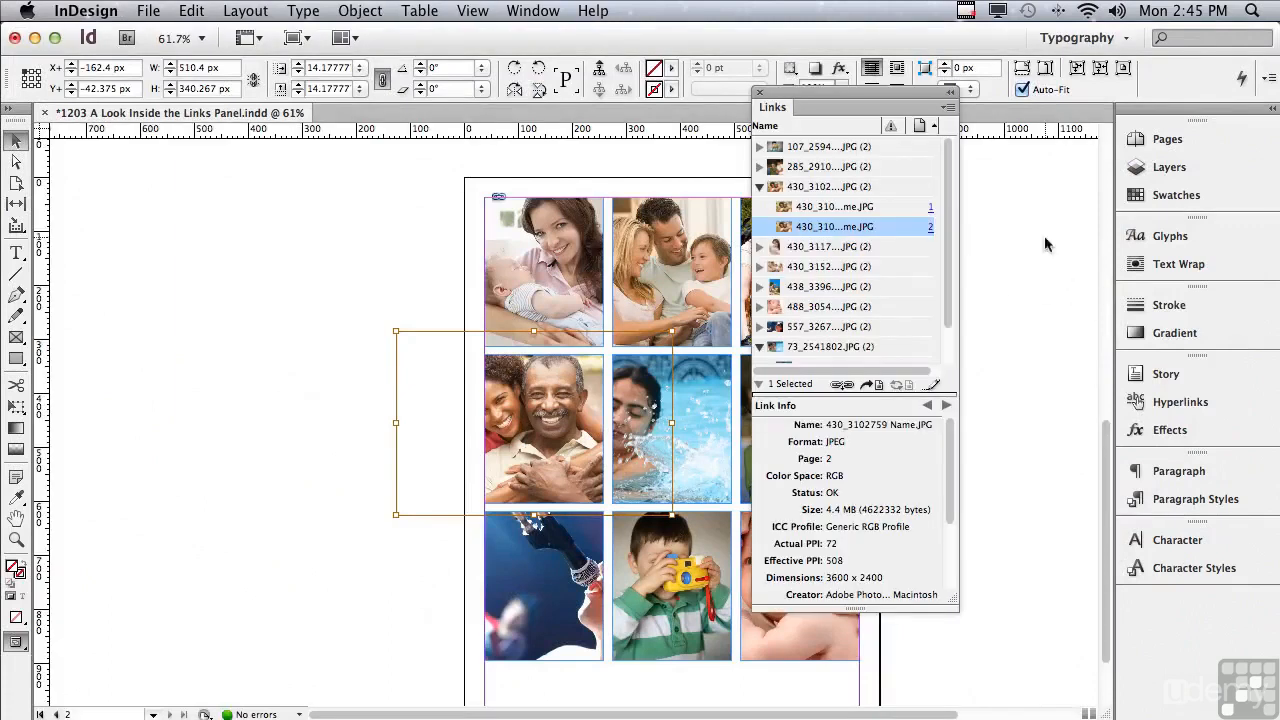
left_click(948, 110)
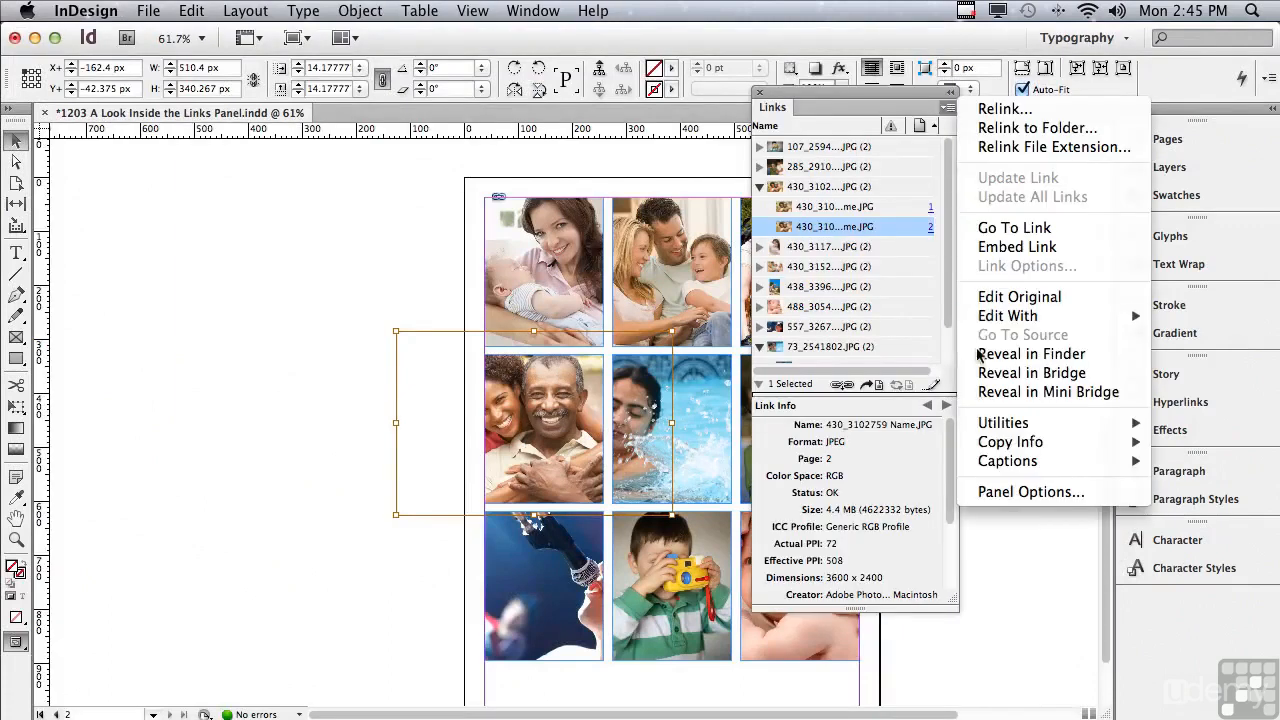
mouse_move(988, 428)
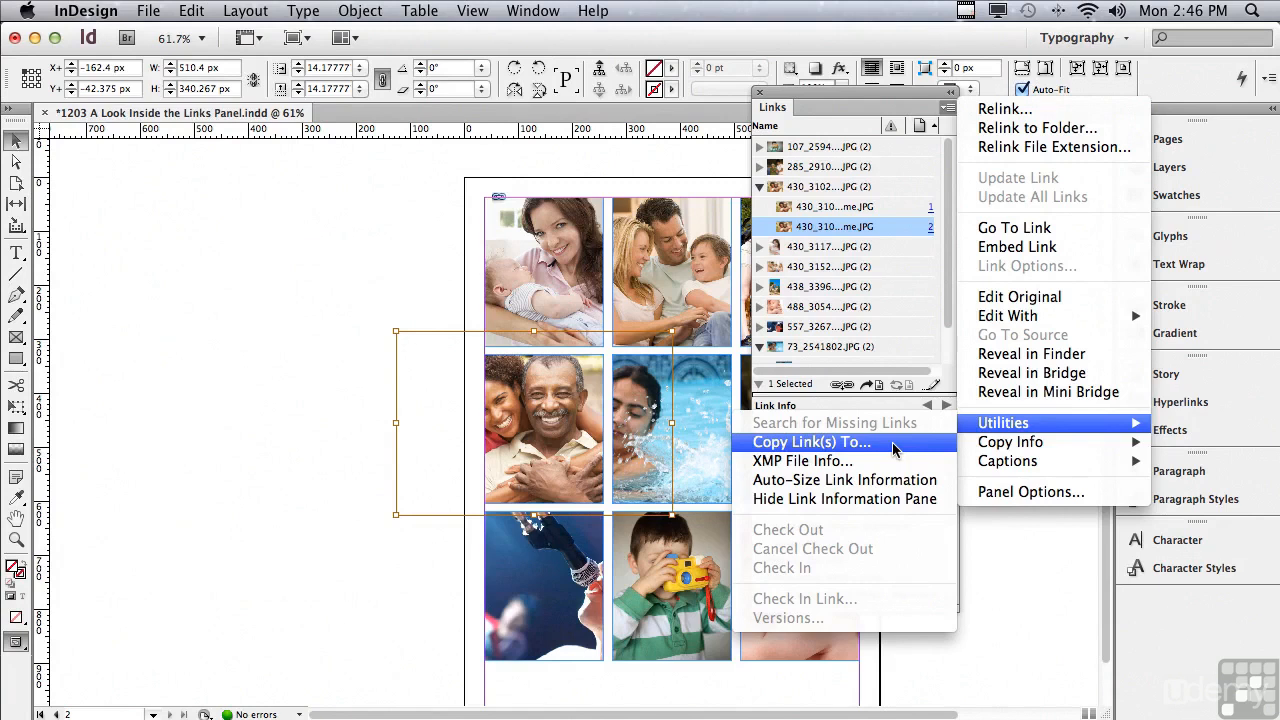
left_click(246, 529)
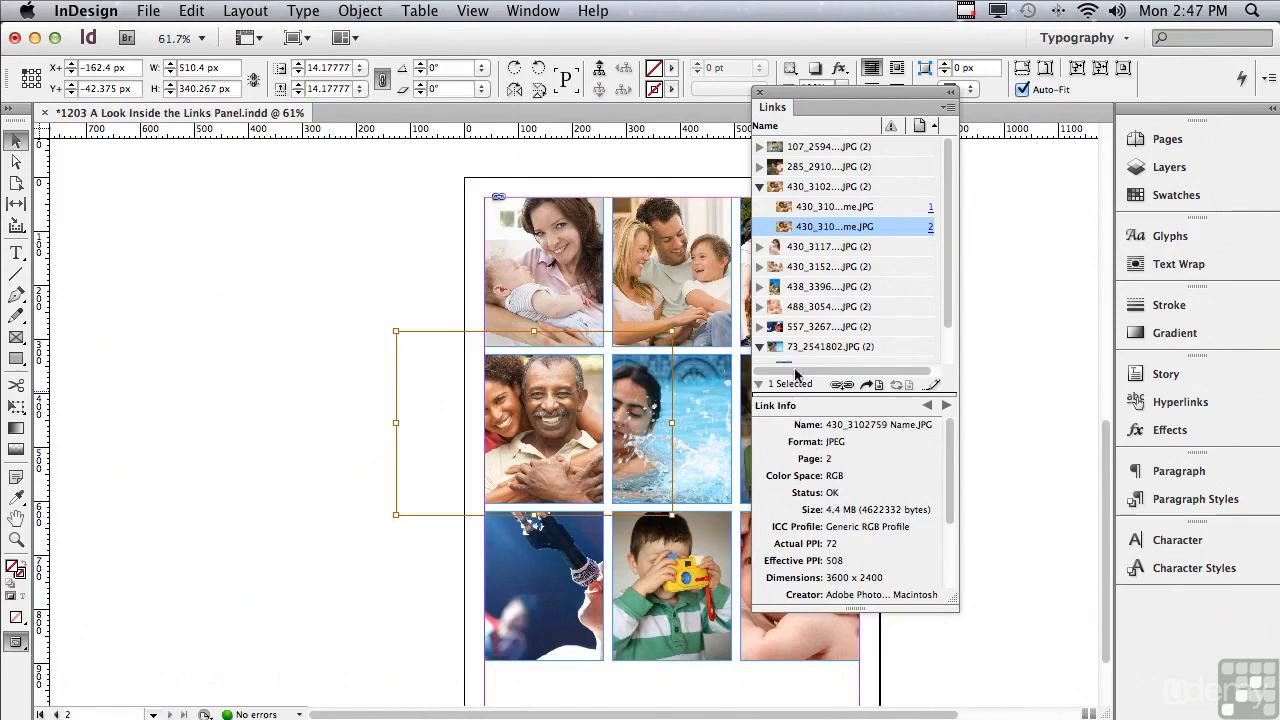
Select the 438_3396965.JPG entry in the list of linked files.
left_click(800, 287)
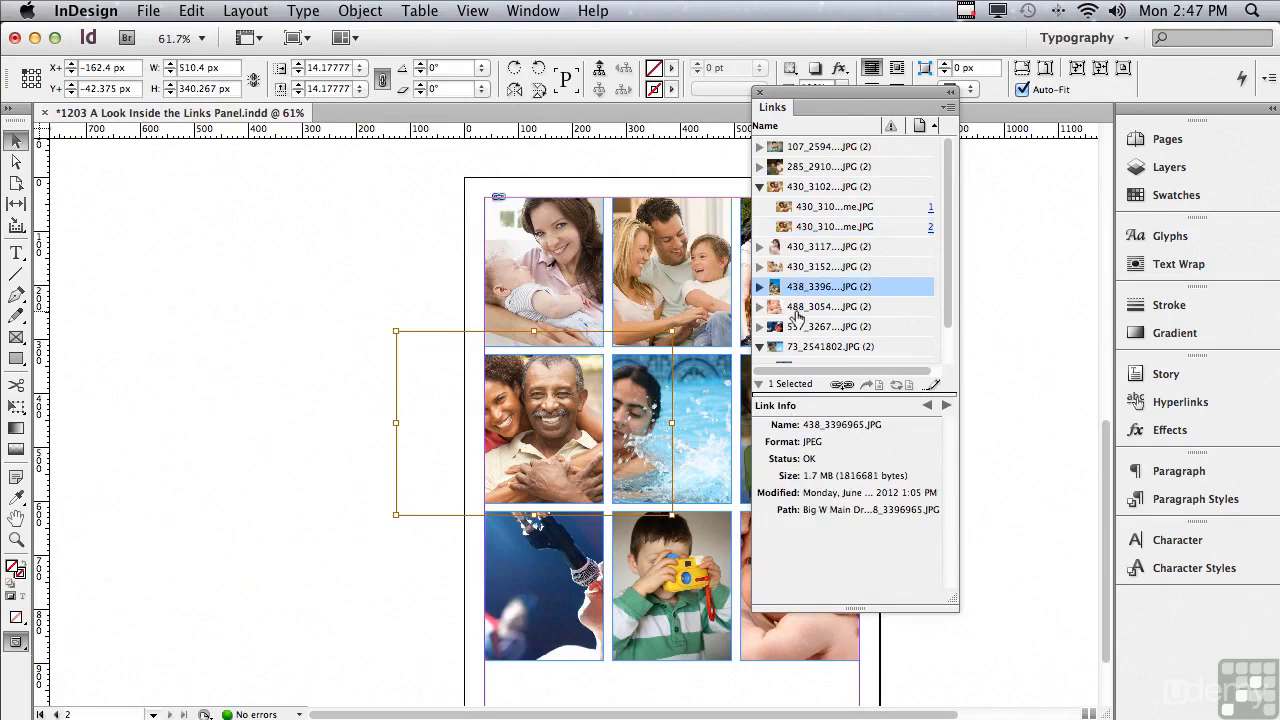